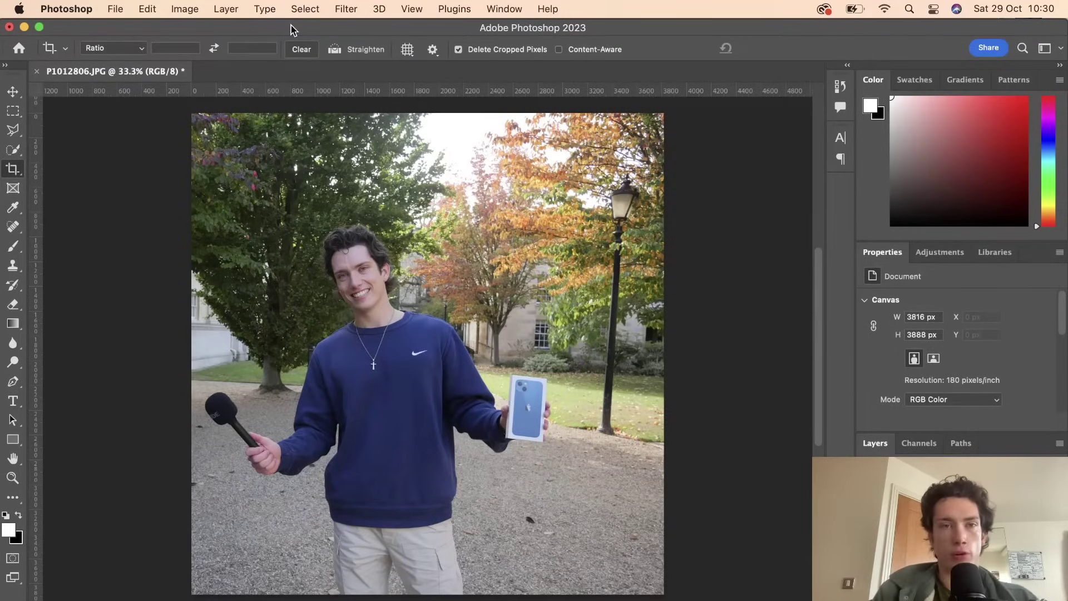
- Switch from the Crop tool to the Move tool with the V shortcut
{"action": "key", "text": "v"}
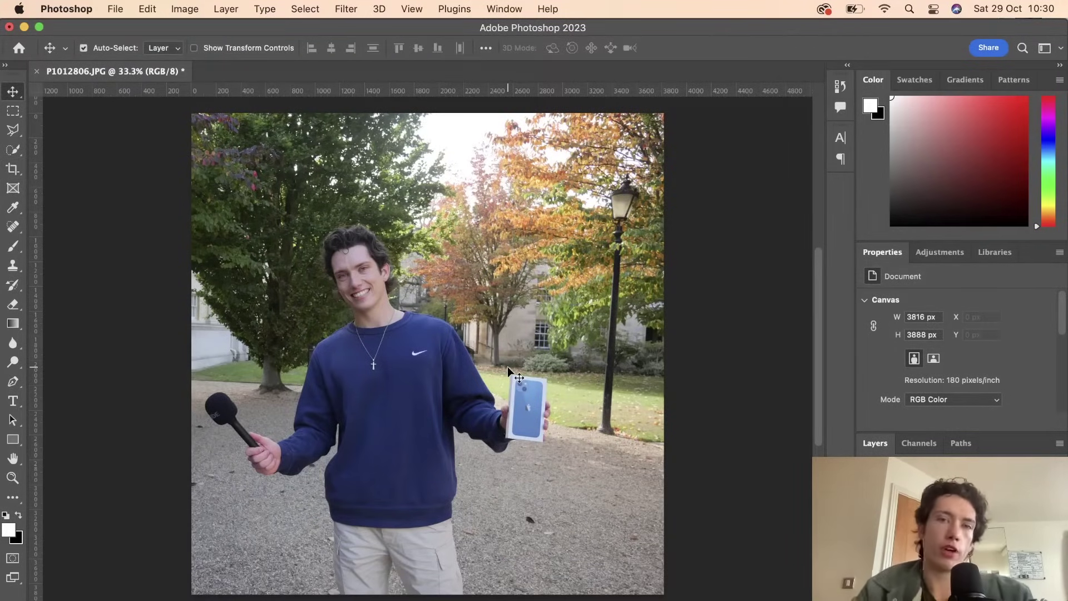
{"action": "scroll", "coordinate": [660, 393], "scroll_direction": "up", "scroll_amount": 3}
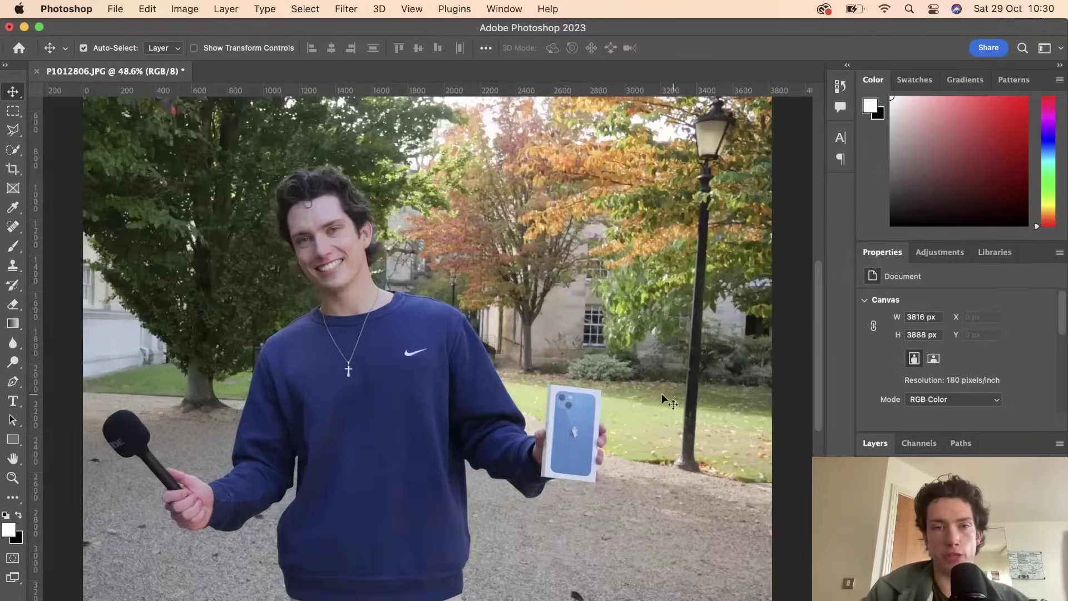
{"action": "scroll", "coordinate": [507, 351], "scroll_direction": "up", "scroll_amount": 3}
{"action": "scroll", "coordinate": [507, 350], "scroll_direction": "up", "scroll_amount": 2}
{"action": "scroll", "coordinate": [507, 351], "scroll_direction": "right", "scroll_amount": 2}
{"action": "scroll", "coordinate": [508, 351], "scroll_direction": "up", "scroll_amount": 3}
{"action": "scroll", "coordinate": [507, 351], "scroll_direction": "up", "scroll_amount": 1}
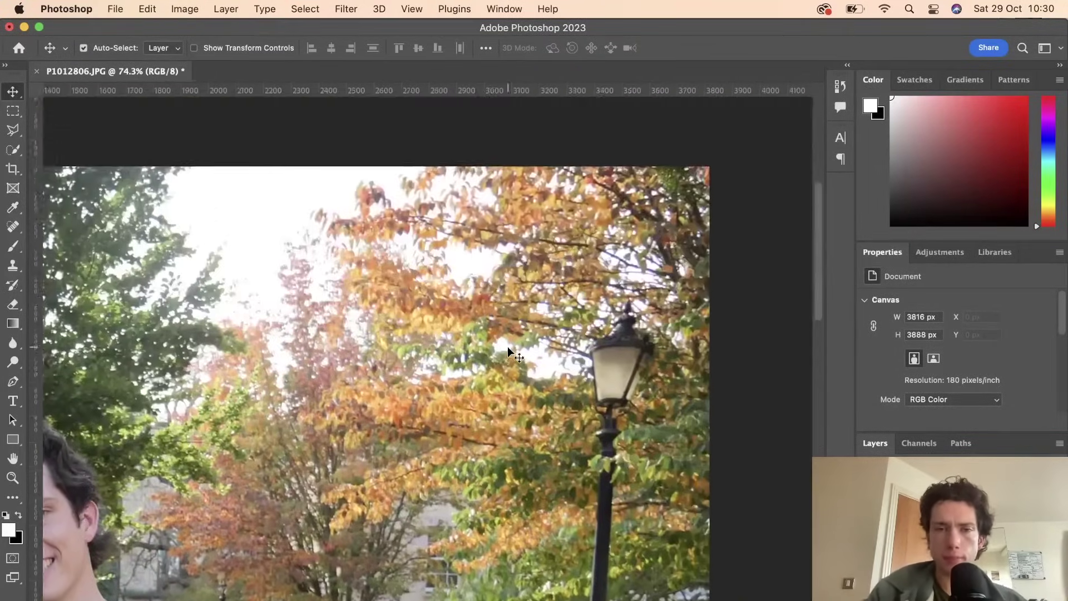
{"action": "scroll", "coordinate": [508, 351], "scroll_direction": "down", "scroll_amount": 2}
{"action": "scroll", "coordinate": [507, 351], "scroll_direction": "down", "scroll_amount": 3}
{"action": "scroll", "coordinate": [508, 351], "scroll_direction": "up", "scroll_amount": 2}
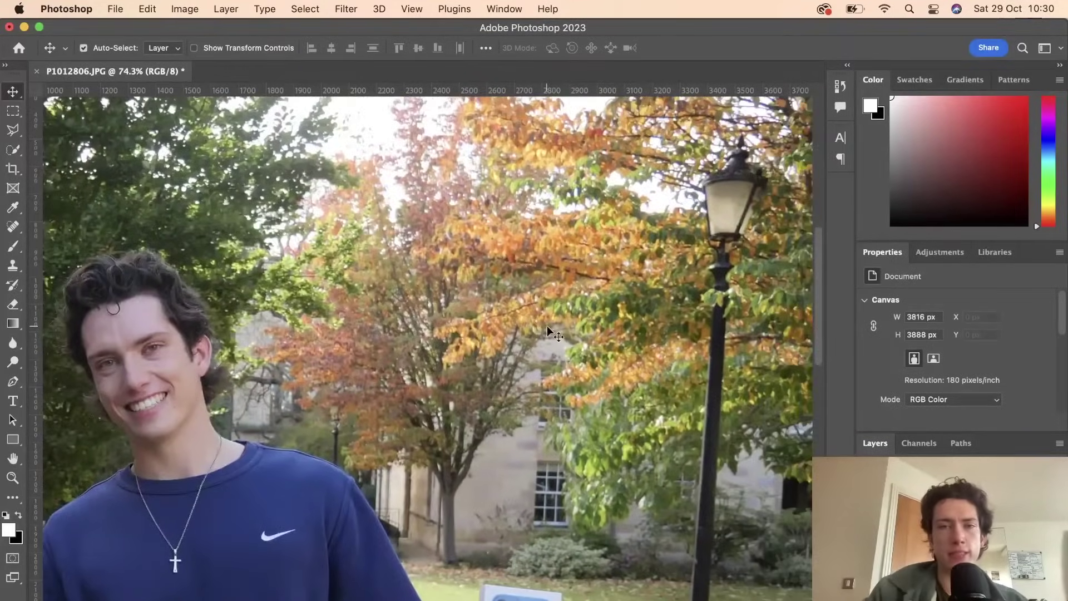
{"action": "scroll", "coordinate": [547, 330], "scroll_direction": "left", "scroll_amount": 3}
{"action": "scroll", "coordinate": [547, 329], "scroll_direction": "left", "scroll_amount": 2}
{"action": "scroll", "coordinate": [547, 328], "scroll_direction": "right", "scroll_amount": 3}
{"action": "scroll", "coordinate": [548, 329], "scroll_direction": "down", "scroll_amount": 1}
{"action": "scroll", "coordinate": [548, 328], "scroll_direction": "down", "scroll_amount": 1}
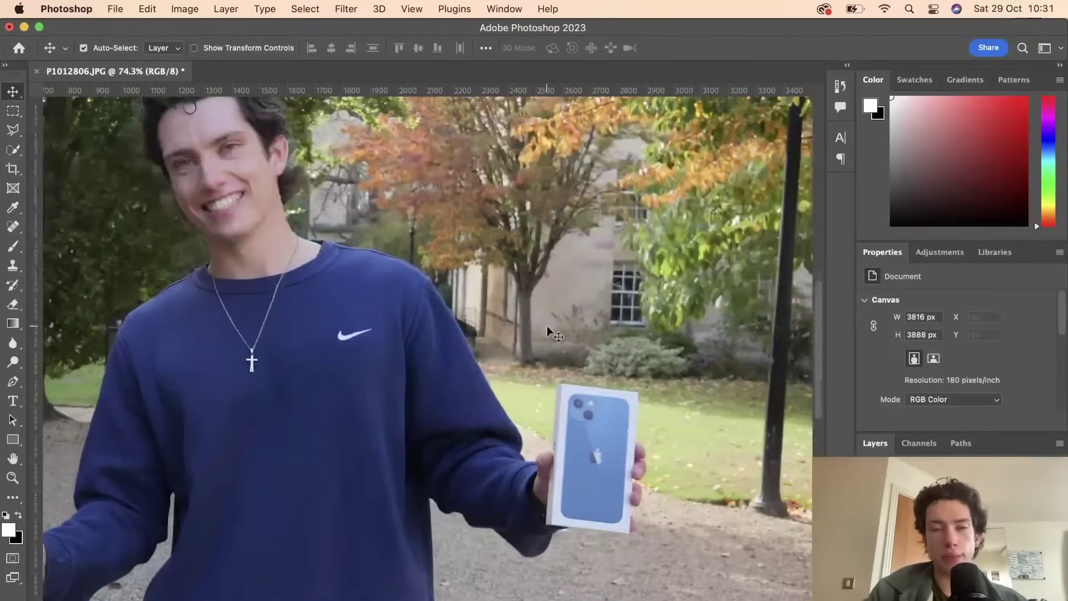
{"action": "scroll", "coordinate": [548, 329], "scroll_direction": "left", "scroll_amount": 1}
{"action": "scroll", "coordinate": [547, 329], "scroll_direction": "down", "scroll_amount": 2}
{"action": "scroll", "coordinate": [547, 329], "scroll_direction": "left", "scroll_amount": 1}
{"action": "scroll", "coordinate": [548, 329], "scroll_direction": "up", "scroll_amount": 4}
{"action": "scroll", "coordinate": [547, 329], "scroll_direction": "down", "scroll_amount": 2}
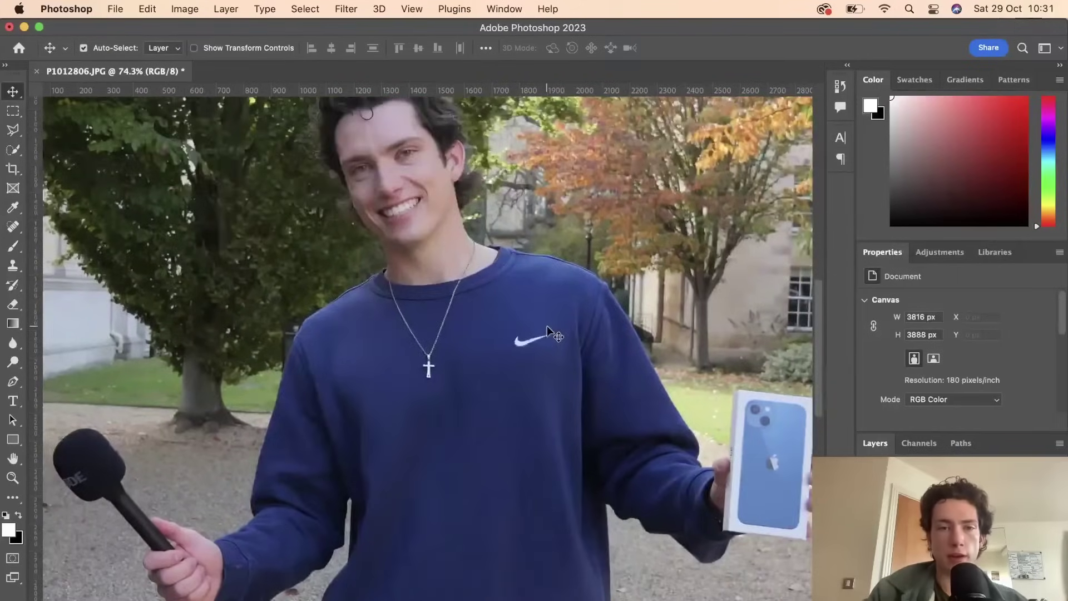
{"action": "scroll", "coordinate": [548, 330], "scroll_direction": "down", "scroll_amount": 2}
{"action": "scroll", "coordinate": [548, 331], "scroll_direction": "down", "scroll_amount": 2}
{"action": "scroll", "coordinate": [547, 330], "scroll_direction": "down", "scroll_amount": 2}
{"action": "scroll", "coordinate": [548, 331], "scroll_direction": "down", "scroll_amount": 1}
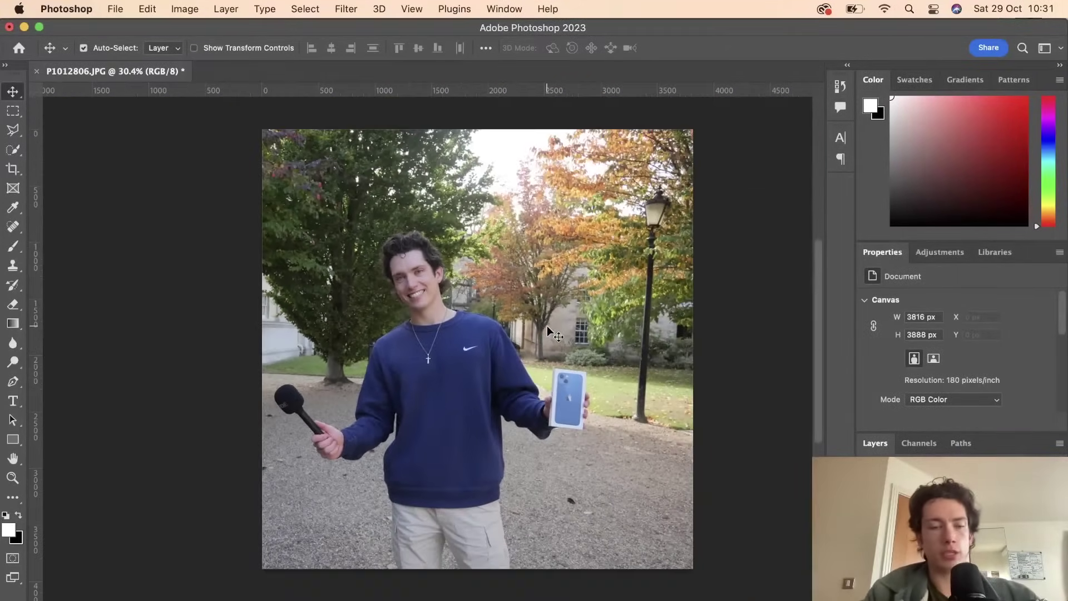
{"action": "scroll", "coordinate": [548, 332], "scroll_direction": "down", "scroll_amount": 1}
{"action": "scroll", "coordinate": [548, 330], "scroll_direction": "up", "scroll_amount": 1}
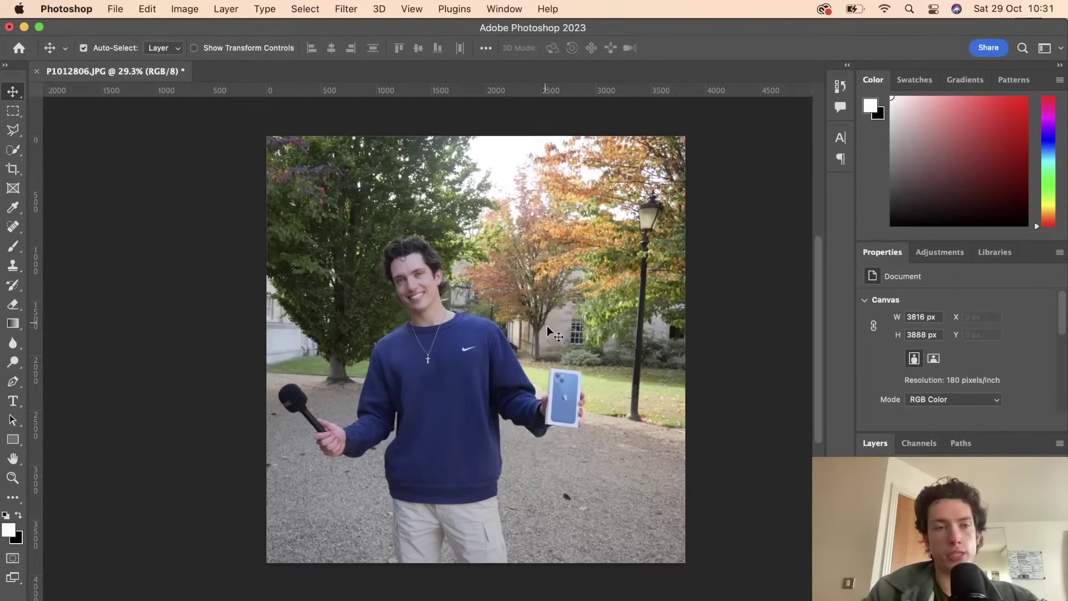
{"action": "scroll", "coordinate": [549, 331], "scroll_direction": "up", "scroll_amount": 1}
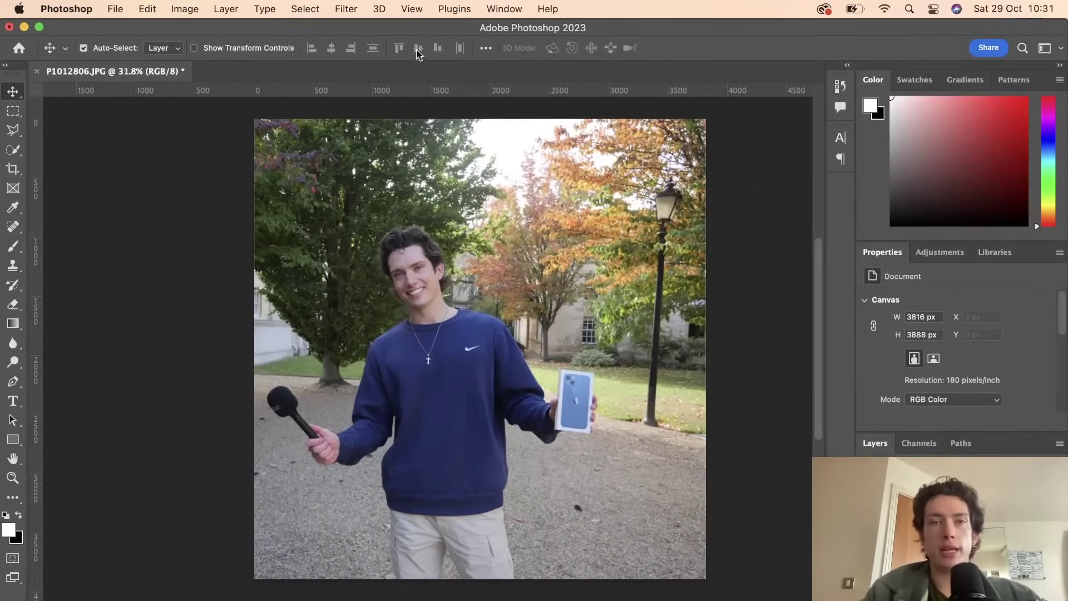
- Open the portrait in Camera Raw Filter from the Filter menu
{"action": "left_click", "coordinate": [350, 7]}
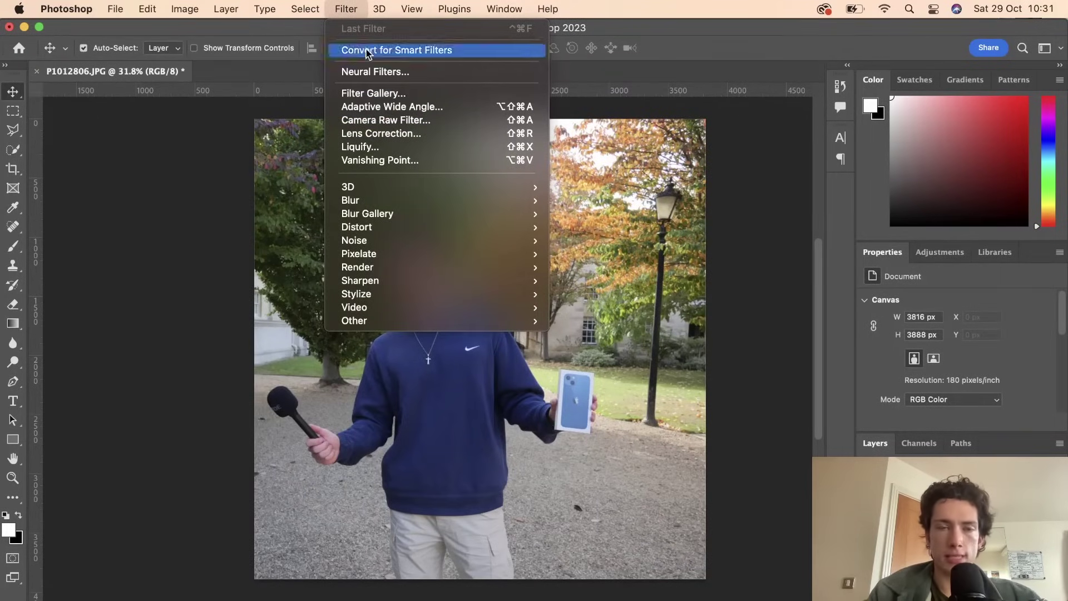
{"action": "left_click", "coordinate": [372, 124]}
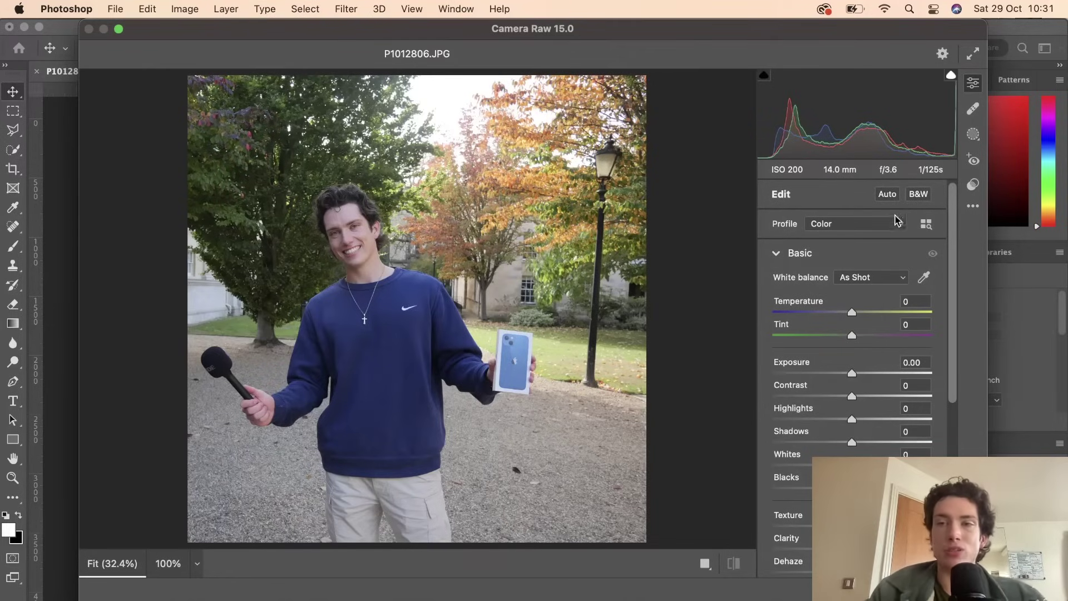
{"action": "left_click", "coordinate": [888, 197]}
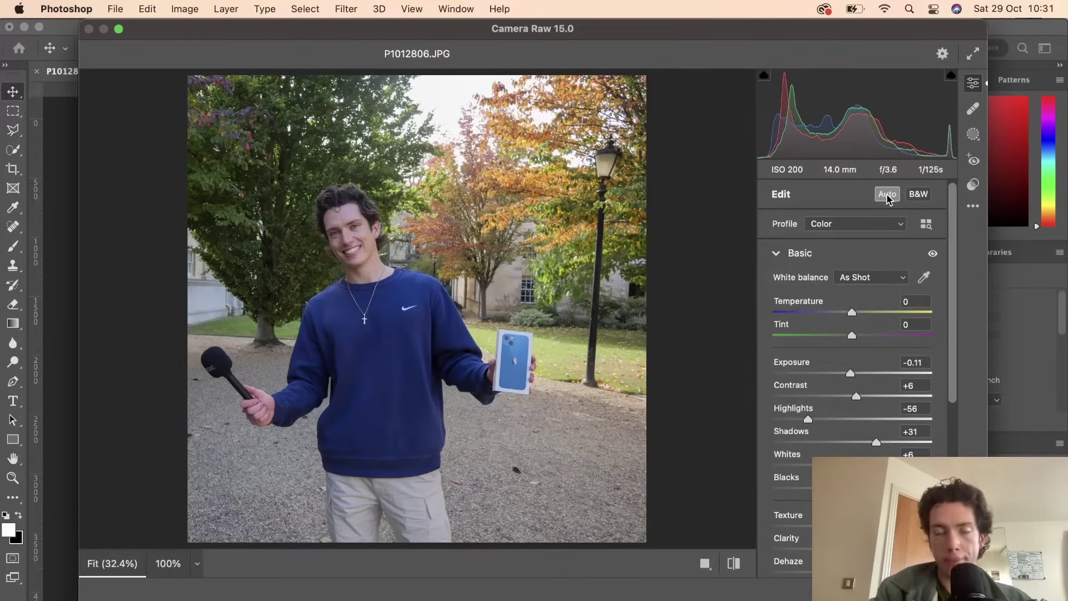
{"action": "left_click", "coordinate": [888, 198]}
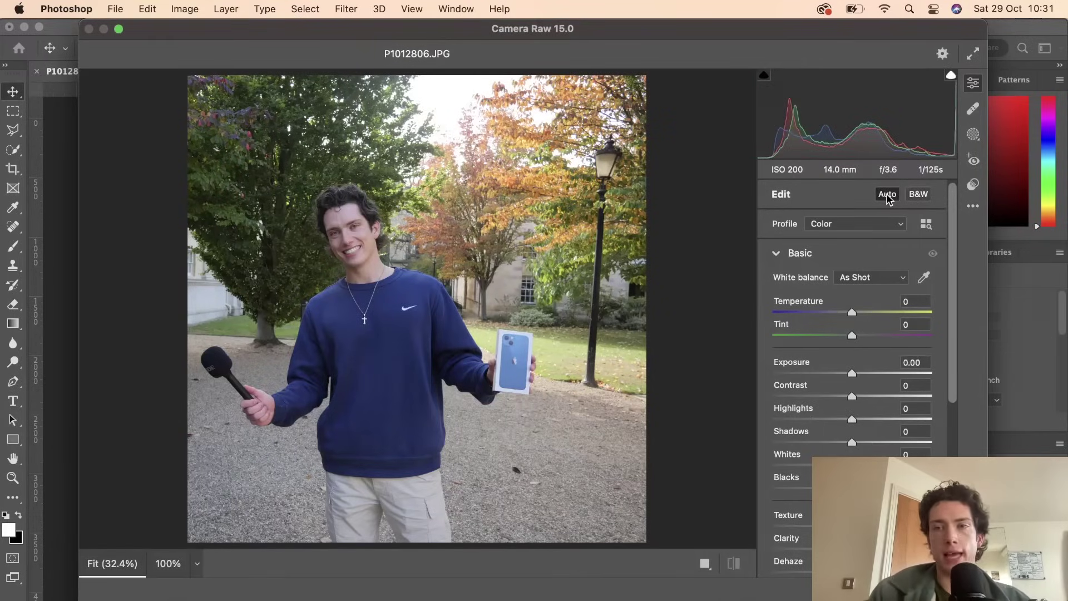
{"action": "left_click", "coordinate": [915, 199]}
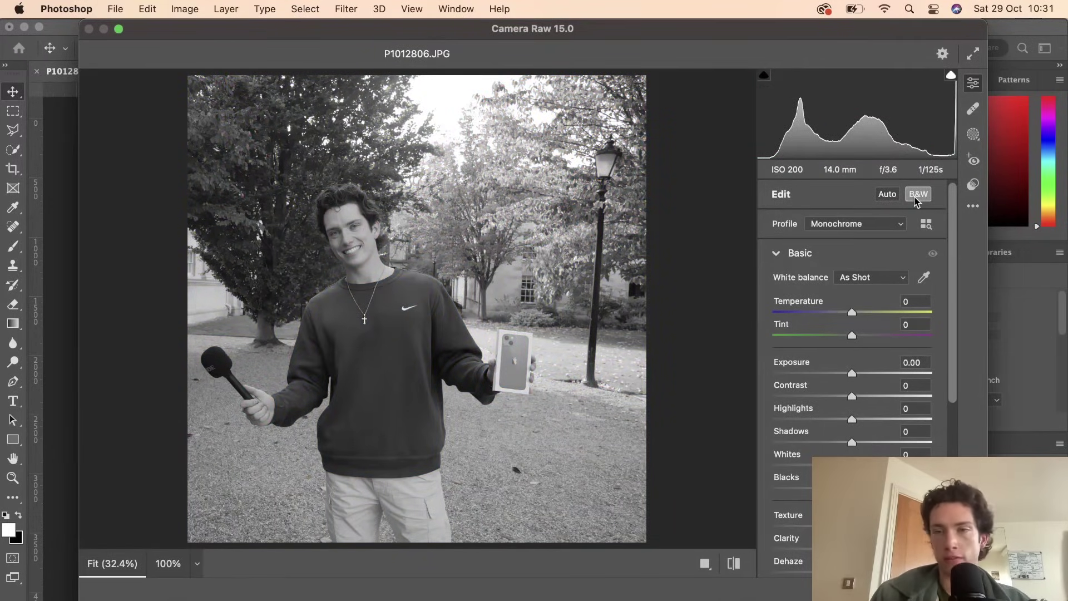
{"action": "left_click", "coordinate": [909, 197]}
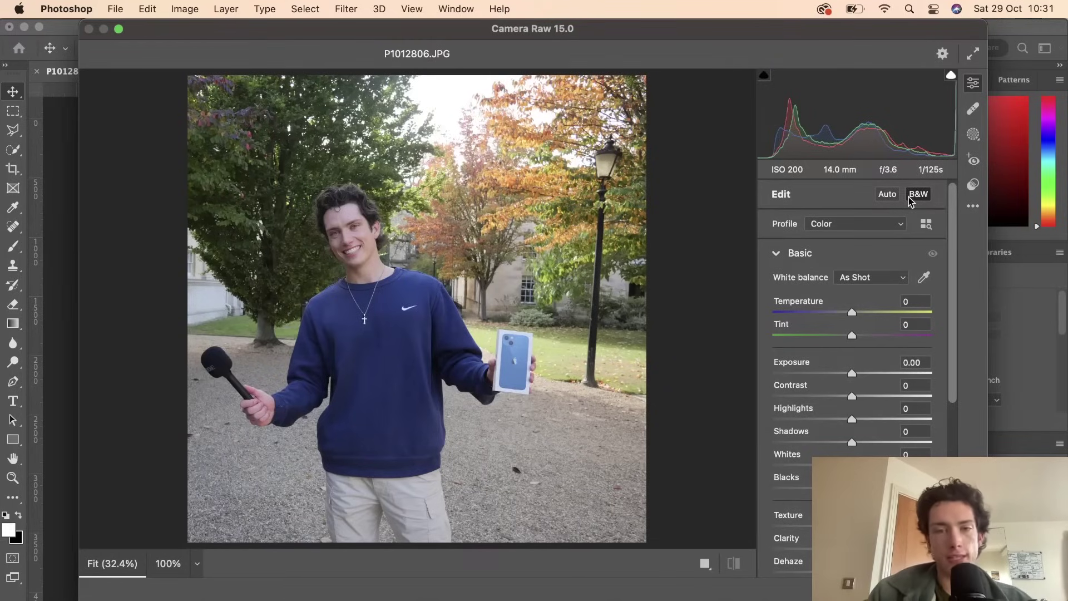
{"action": "scroll", "coordinate": [870, 368], "scroll_direction": "down", "scroll_amount": 2}
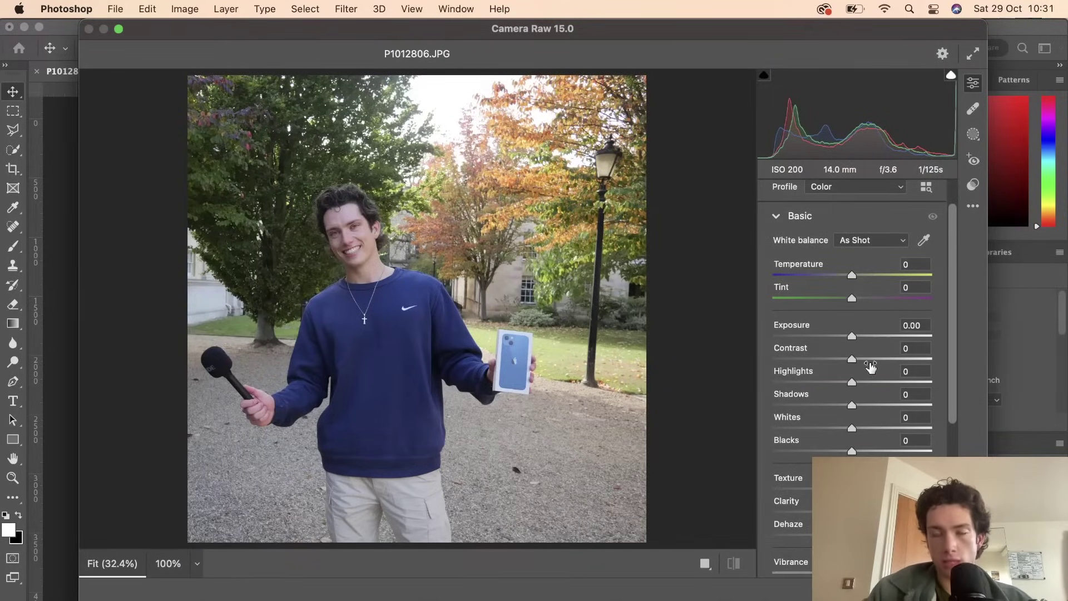
- Lift exposure to +0.20 and shadows to +31, and add clarity and vibrance
{"action": "left_click_drag", "start_coordinate": [854, 337], "coordinate": [857, 336]}
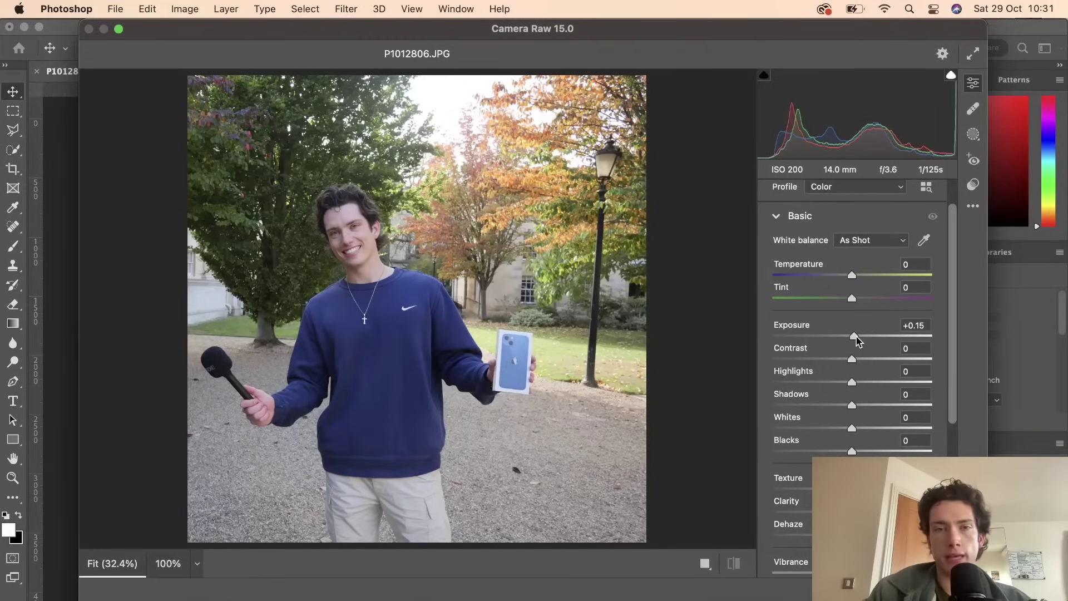
{"action": "left_click_drag", "start_coordinate": [856, 336], "coordinate": [858, 336]}
{"action": "scroll", "coordinate": [855, 368], "scroll_direction": "down", "scroll_amount": 1}
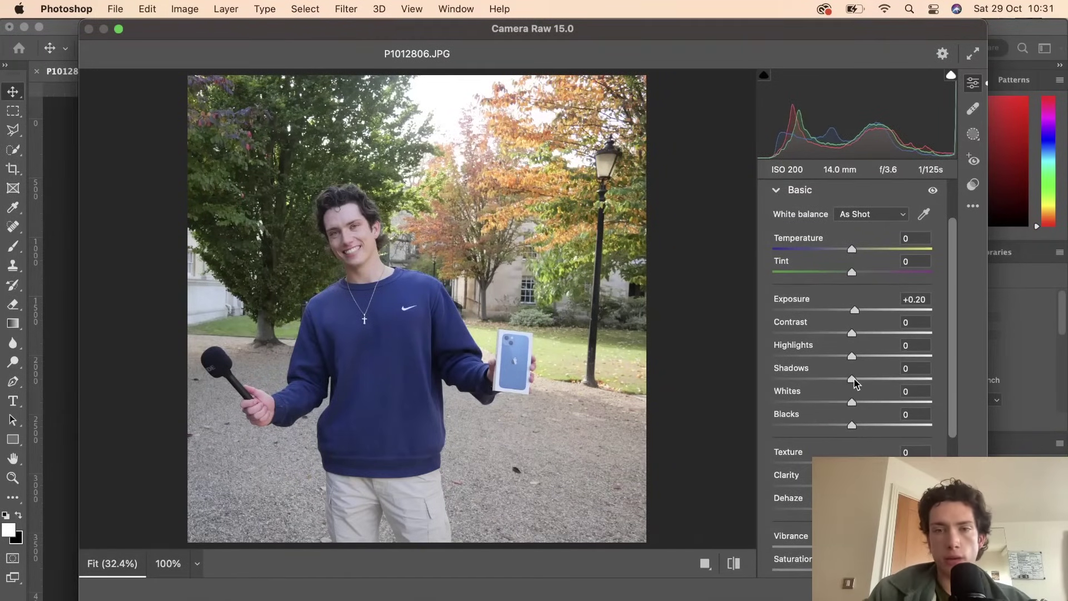
{"action": "left_click_drag", "start_coordinate": [854, 379], "coordinate": [880, 381]}
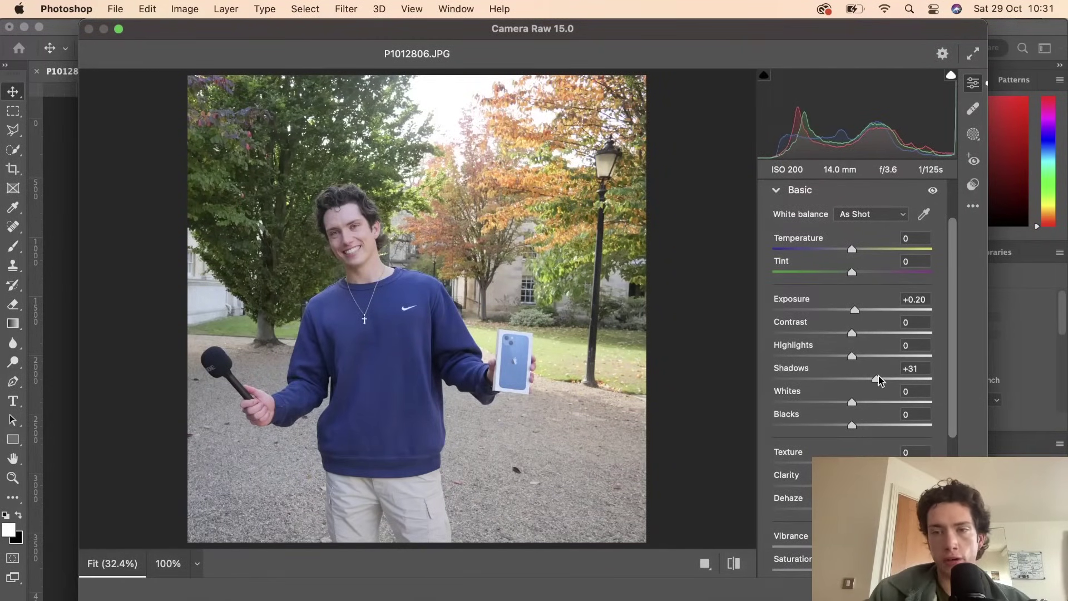
{"action": "scroll", "coordinate": [878, 380], "scroll_direction": "down", "scroll_amount": 3}
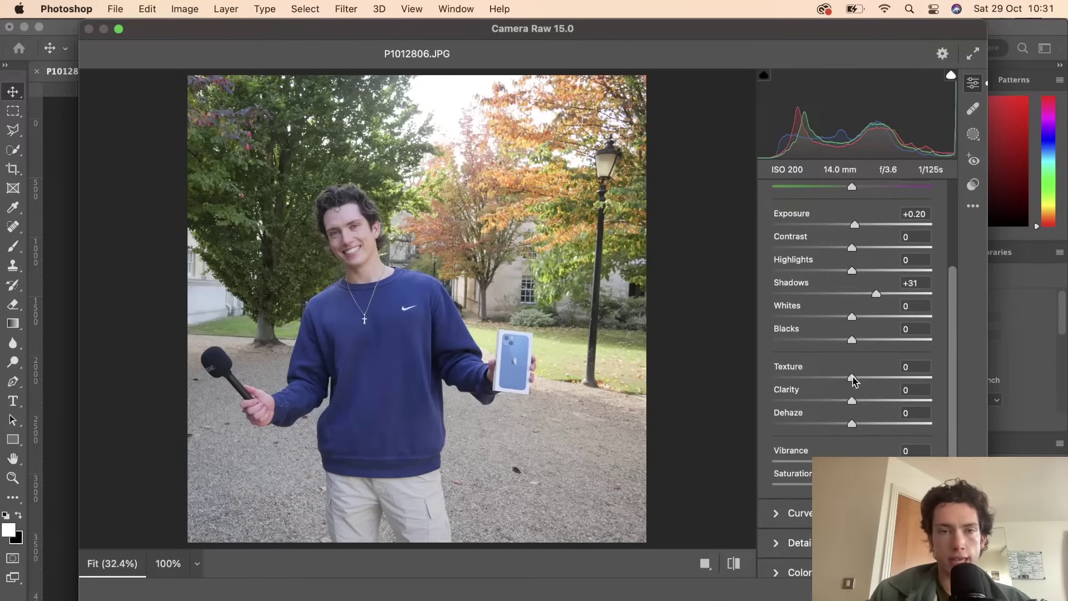
{"action": "mouse_move", "coordinate": [851, 379]}
{"action": "left_mouse_down"}
{"action": "mouse_move", "coordinate": [874, 380]}
{"action": "mouse_move", "coordinate": [864, 384]}
{"action": "left_mouse_up"}
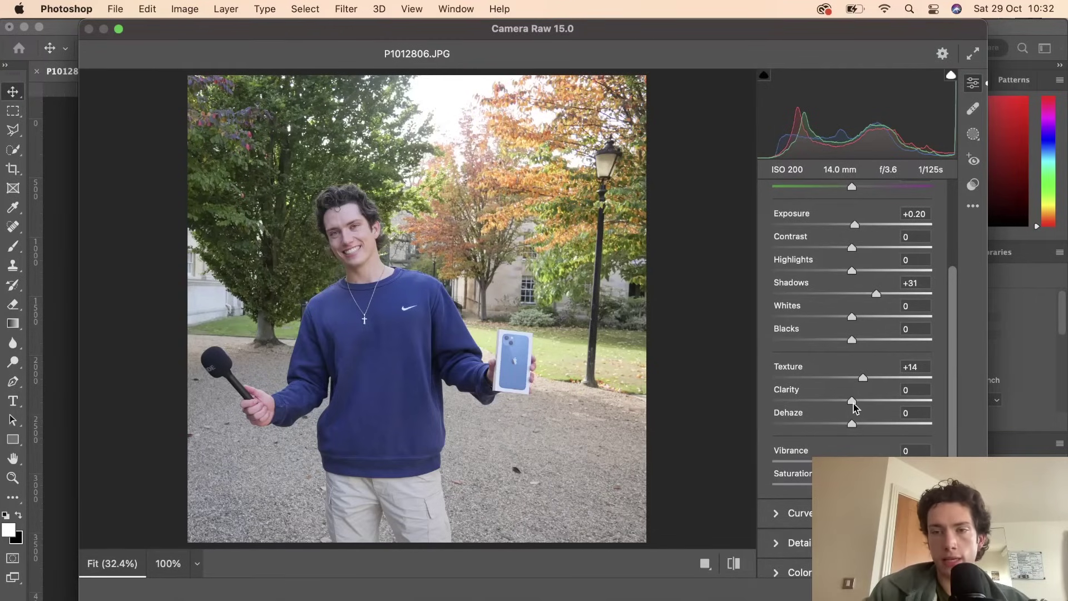
{"action": "left_click_drag", "start_coordinate": [853, 402], "coordinate": [854, 405]}
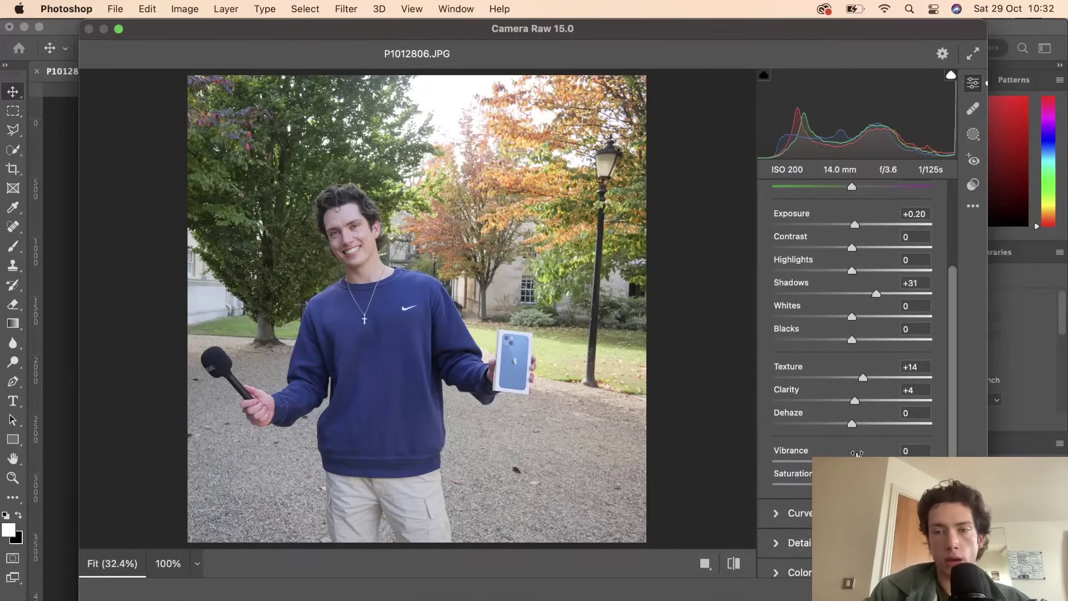
{"action": "left_click_drag", "start_coordinate": [851, 461], "coordinate": [932, 461]}
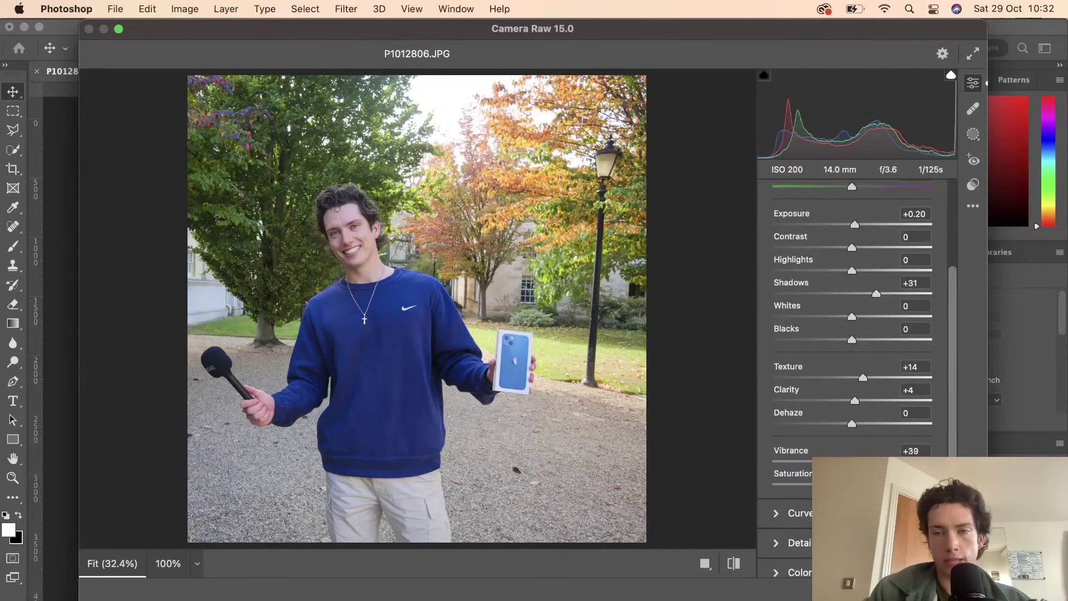
- Max out vibrance, then settle it at +43, with whites +37 and blacks +14
{"action": "mouse_move", "coordinate": [852, 485]}
{"action": "left_mouse_down"}
{"action": "mouse_move", "coordinate": [893, 485]}
{"action": "mouse_move", "coordinate": [873, 485]}
{"action": "left_mouse_up"}
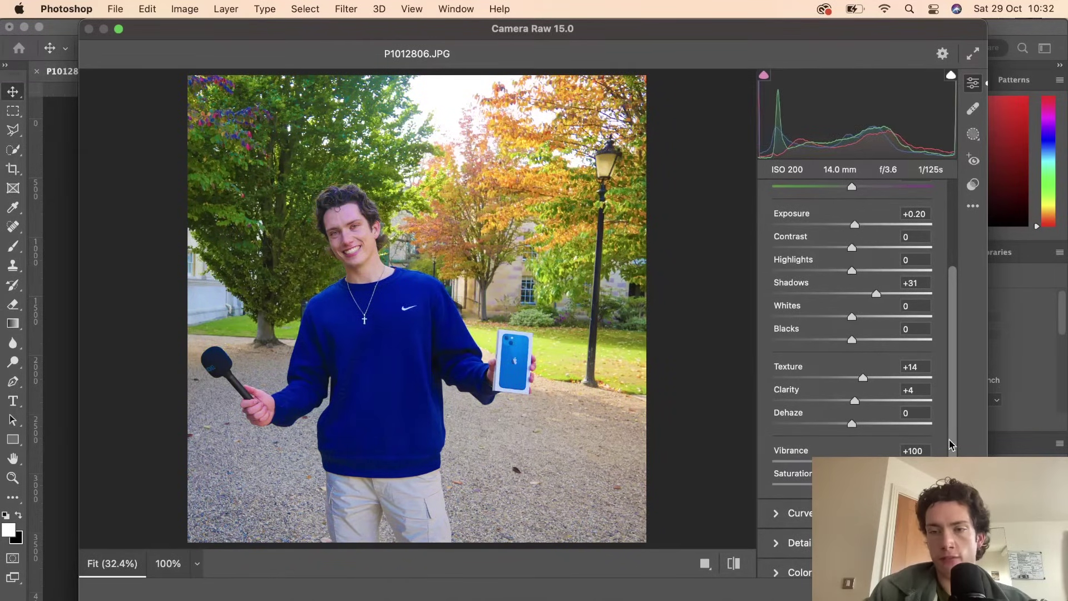
{"action": "left_click_drag", "start_coordinate": [932, 461], "coordinate": [886, 460]}
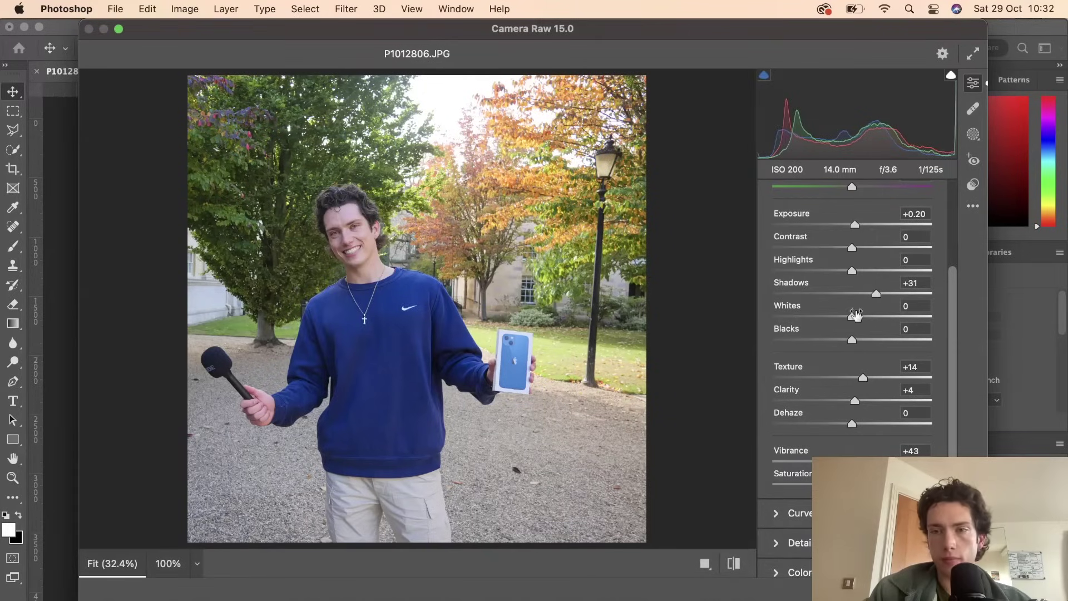
{"action": "mouse_move", "coordinate": [852, 316]}
{"action": "left_mouse_down"}
{"action": "mouse_move", "coordinate": [891, 318]}
{"action": "mouse_move", "coordinate": [823, 317]}
{"action": "mouse_move", "coordinate": [880, 328]}
{"action": "left_mouse_up"}
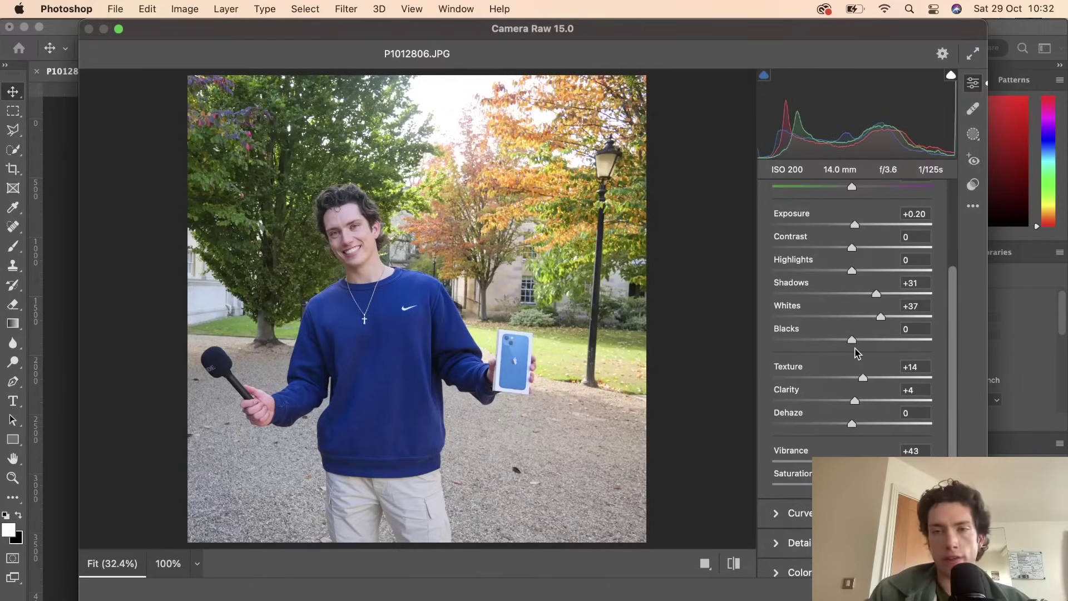
{"action": "mouse_move", "coordinate": [852, 340]}
{"action": "left_mouse_down"}
{"action": "mouse_move", "coordinate": [890, 340]}
{"action": "mouse_move", "coordinate": [770, 334]}
{"action": "mouse_move", "coordinate": [958, 352]}
{"action": "mouse_move", "coordinate": [863, 348]}
{"action": "mouse_move", "coordinate": [877, 375]}
{"action": "mouse_move", "coordinate": [906, 372]}
{"action": "mouse_move", "coordinate": [875, 375]}
{"action": "mouse_move", "coordinate": [960, 386]}
{"action": "mouse_move", "coordinate": [865, 379]}
{"action": "mouse_move", "coordinate": [878, 376]}
{"action": "left_mouse_up"}
{"action": "left_click", "coordinate": [858, 399]}
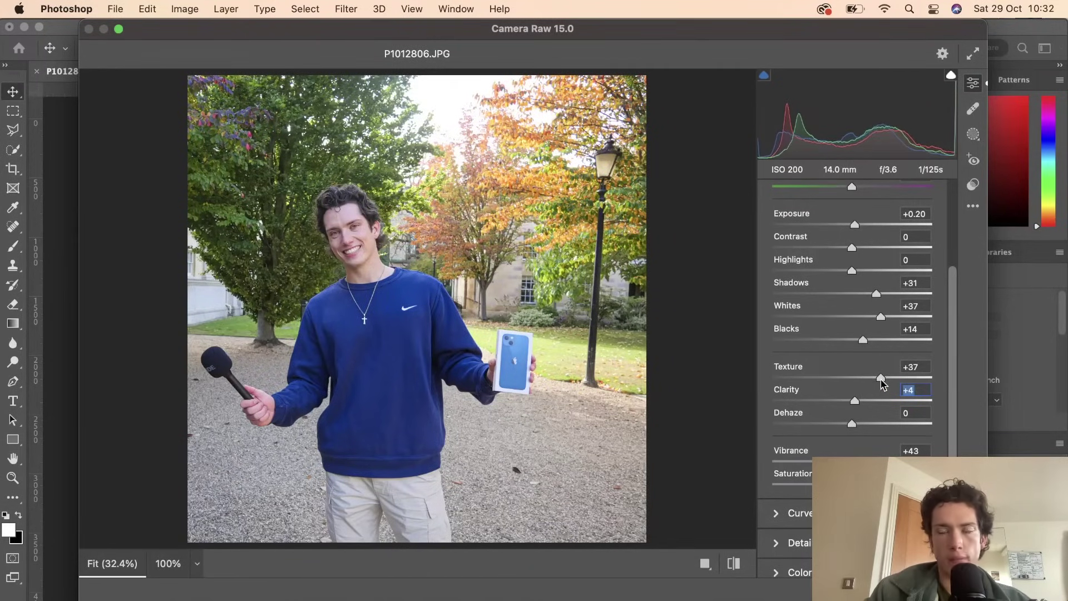
{"action": "scroll", "coordinate": [867, 360], "scroll_direction": "up", "scroll_amount": 2}
{"action": "scroll", "coordinate": [867, 360], "scroll_direction": "up", "scroll_amount": 2}
{"action": "scroll", "coordinate": [867, 359], "scroll_direction": "up", "scroll_amount": 2}
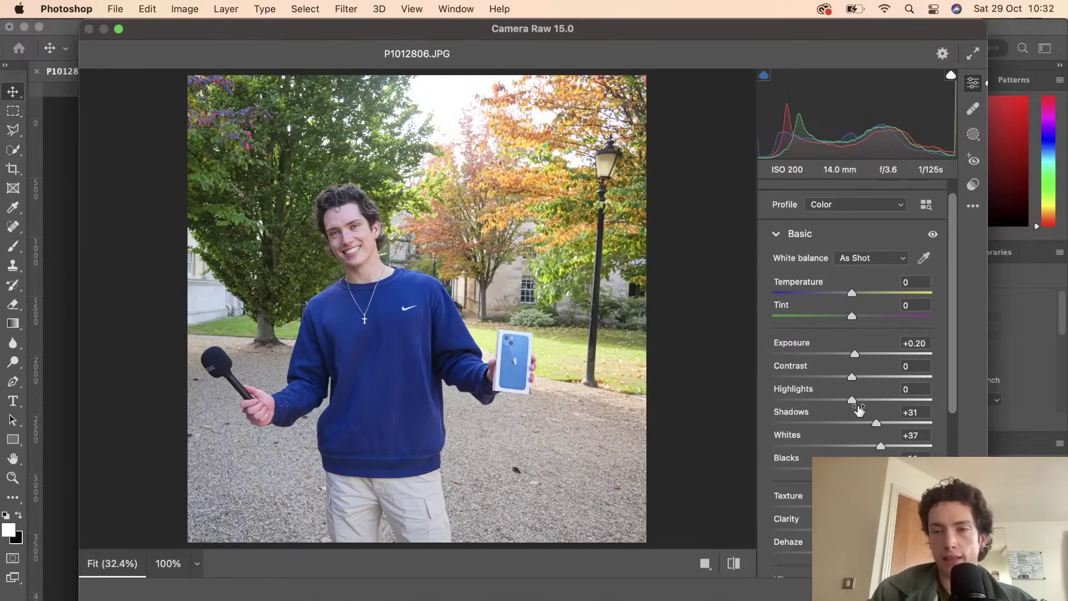
- Pull highlights down to -5 and warm temperature to +8, then back to +5
{"action": "left_click_drag", "start_coordinate": [852, 399], "coordinate": [880, 399]}
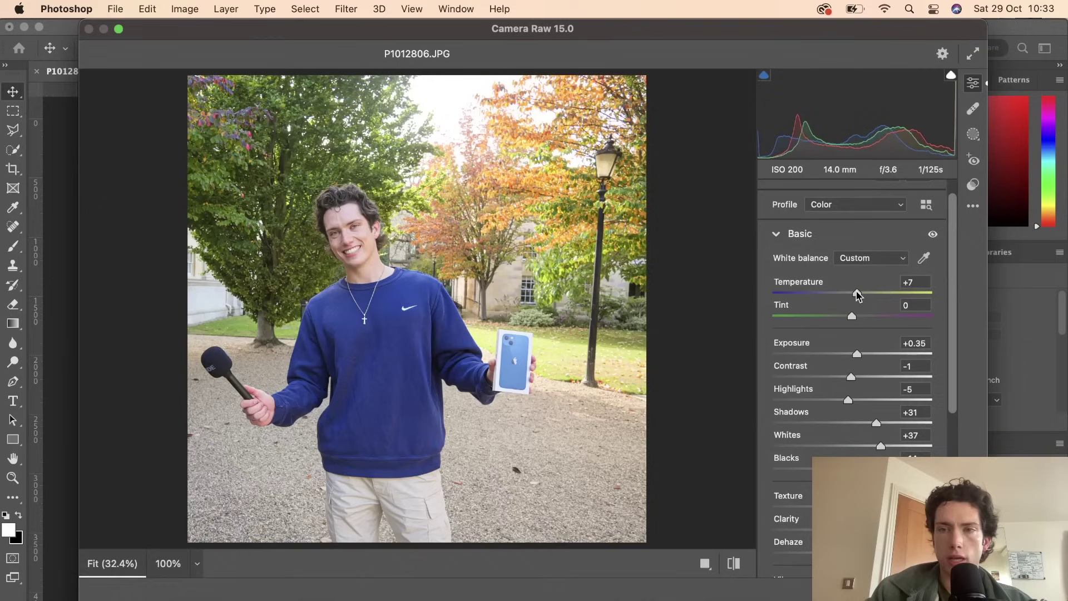
{"action": "left_click_drag", "start_coordinate": [857, 295], "coordinate": [859, 296]}
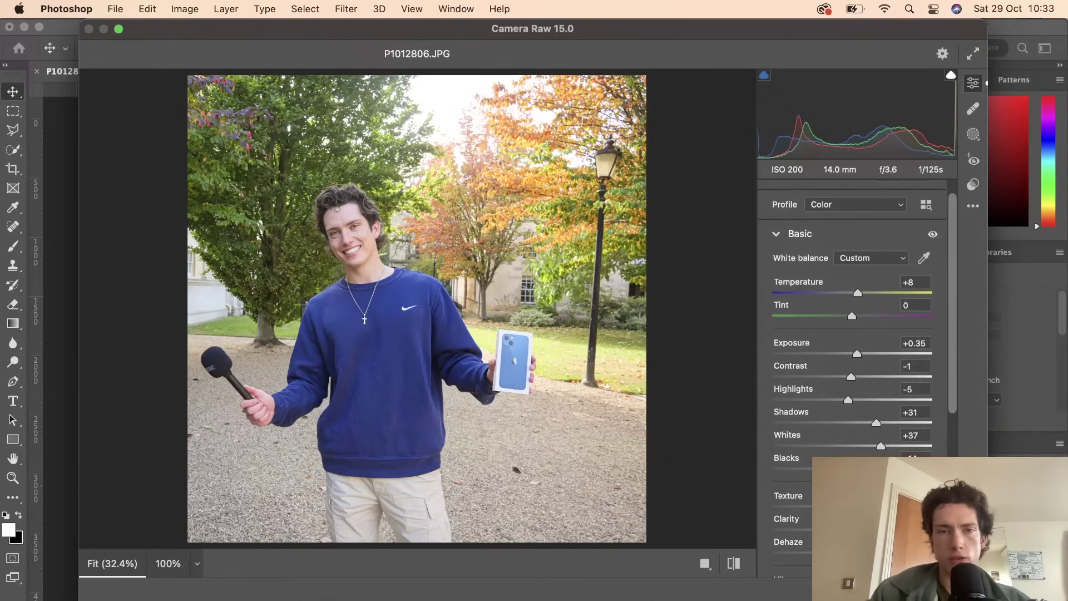
{"action": "left_click_drag", "start_coordinate": [857, 294], "coordinate": [854, 295]}
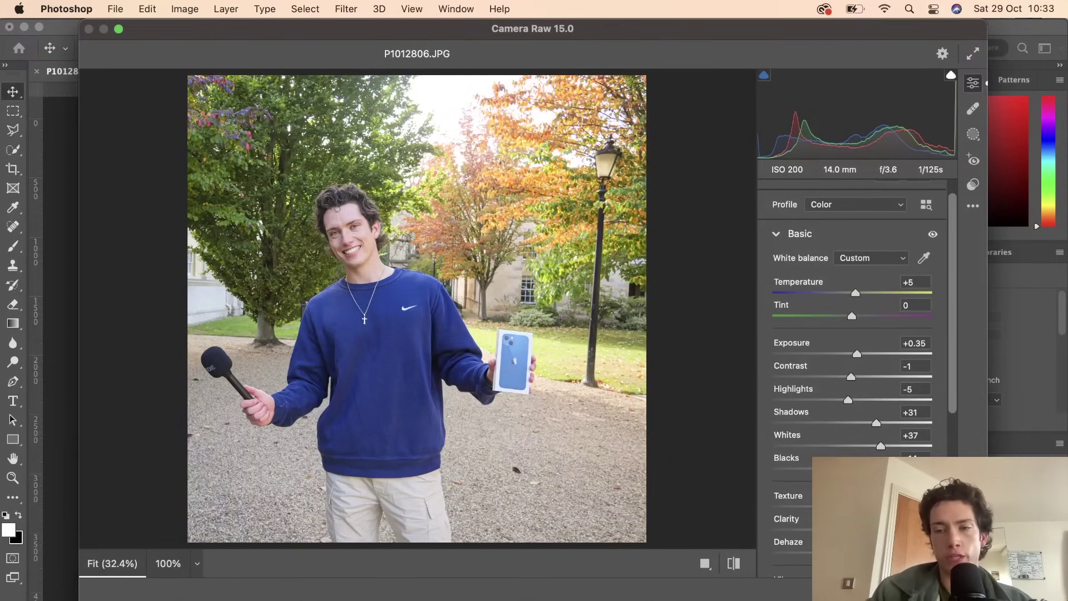
- Apply the Camera Raw adjustments and redo the filter to show the after view
{"action": "key", "text": "Return"}
{"action": "scroll", "coordinate": [445, 403], "scroll_direction": "down", "scroll_amount": 1}
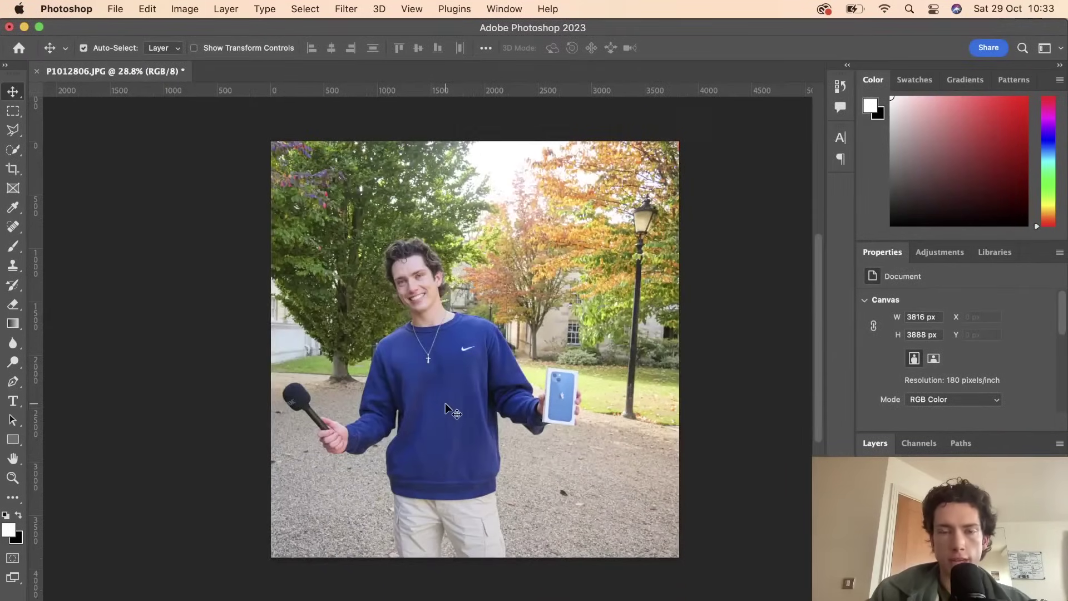
{"action": "scroll", "coordinate": [445, 403], "scroll_direction": "down", "scroll_amount": 1}
{"action": "scroll", "coordinate": [445, 403], "scroll_direction": "up", "scroll_amount": 1}
{"action": "scroll", "coordinate": [444, 403], "scroll_direction": "up", "scroll_amount": 1}
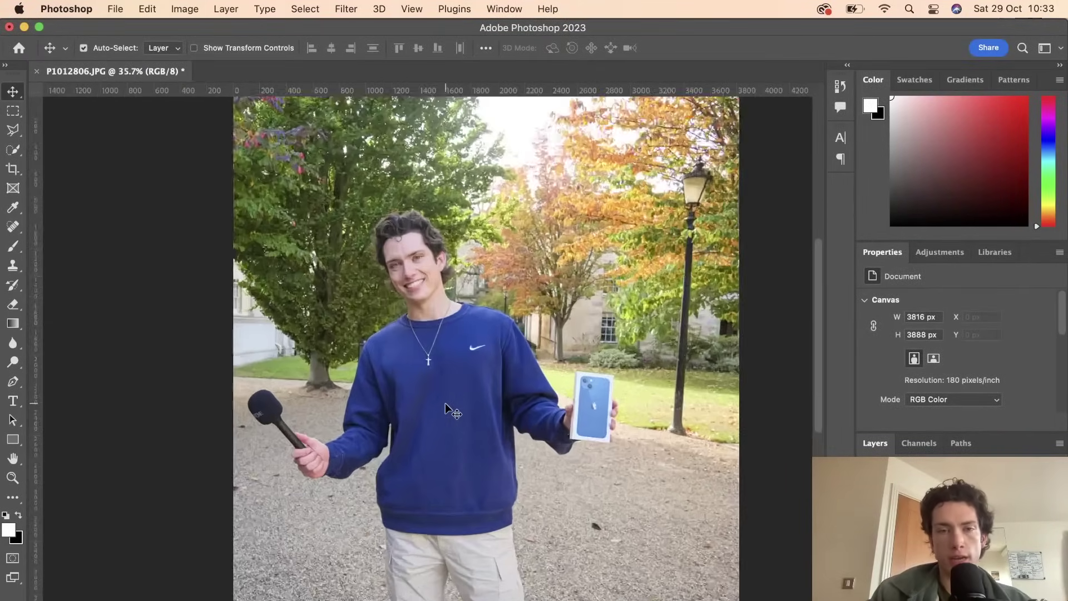
{"action": "scroll", "coordinate": [444, 403], "scroll_direction": "down", "scroll_amount": 2}
{"action": "scroll", "coordinate": [445, 403], "scroll_direction": "down", "scroll_amount": 1}
{"action": "left_click", "coordinate": [147, 9]}
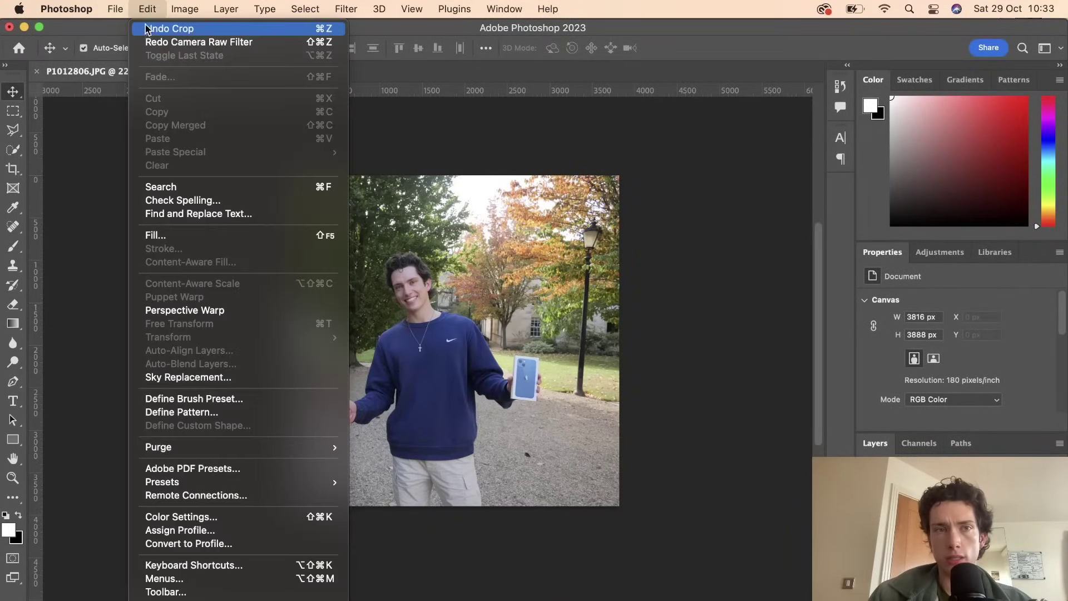
{"action": "left_click", "coordinate": [146, 42]}
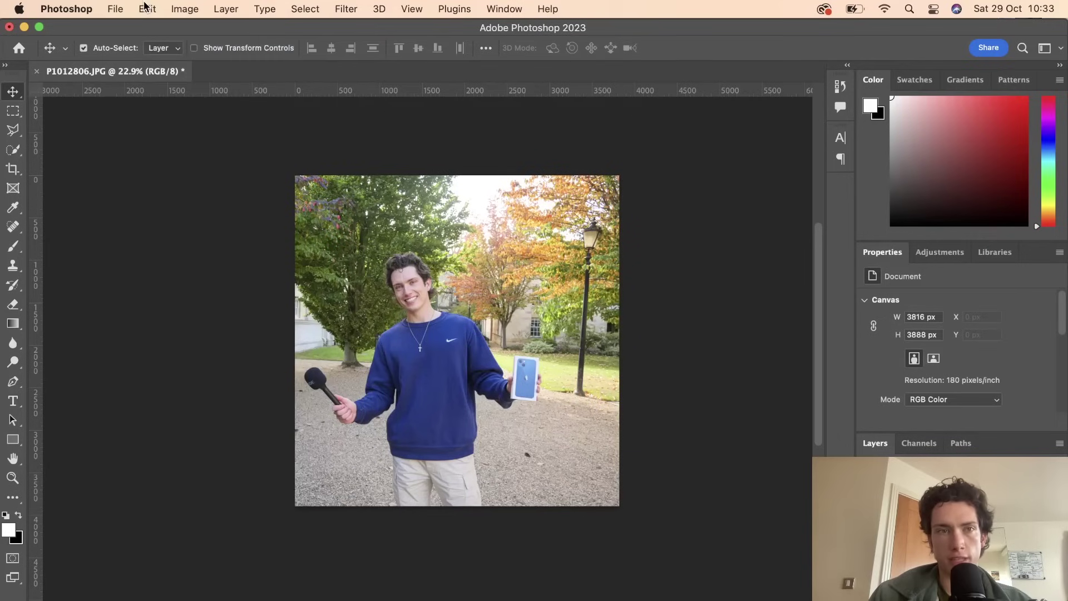
- Undo and redo the Camera Raw Filter to compare before and after
{"action": "left_click", "coordinate": [147, 9]}
{"action": "left_click", "coordinate": [153, 34]}
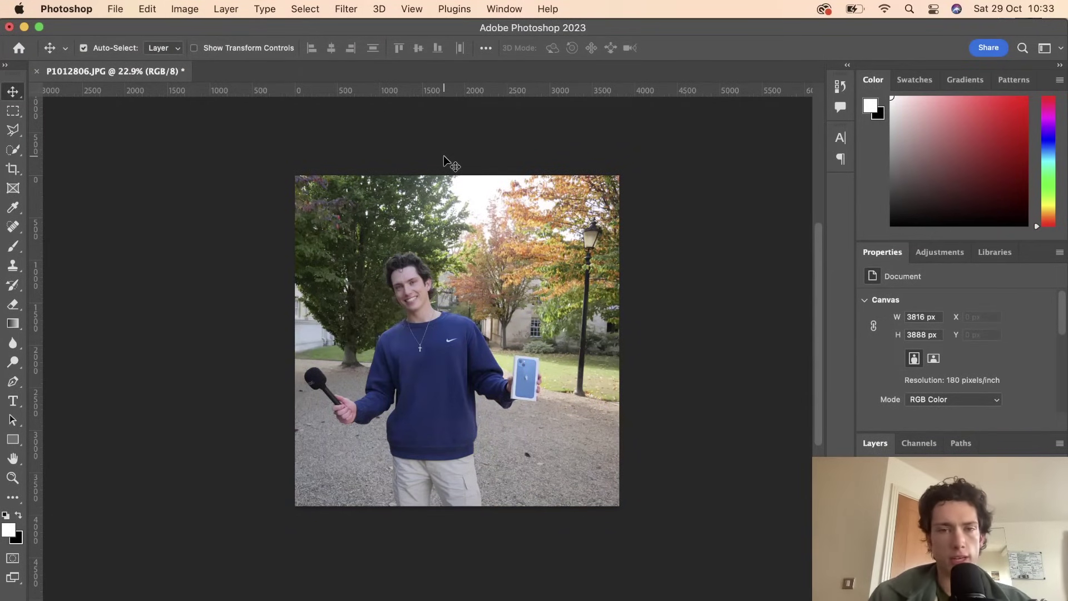
{"action": "left_click", "coordinate": [154, 8]}
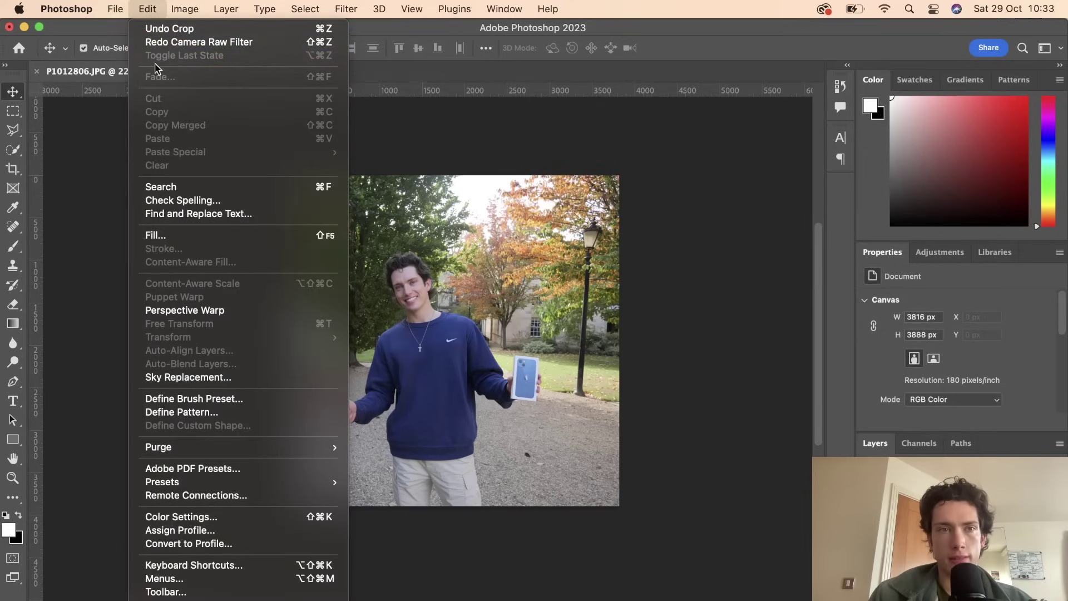
{"action": "left_click", "coordinate": [161, 44]}
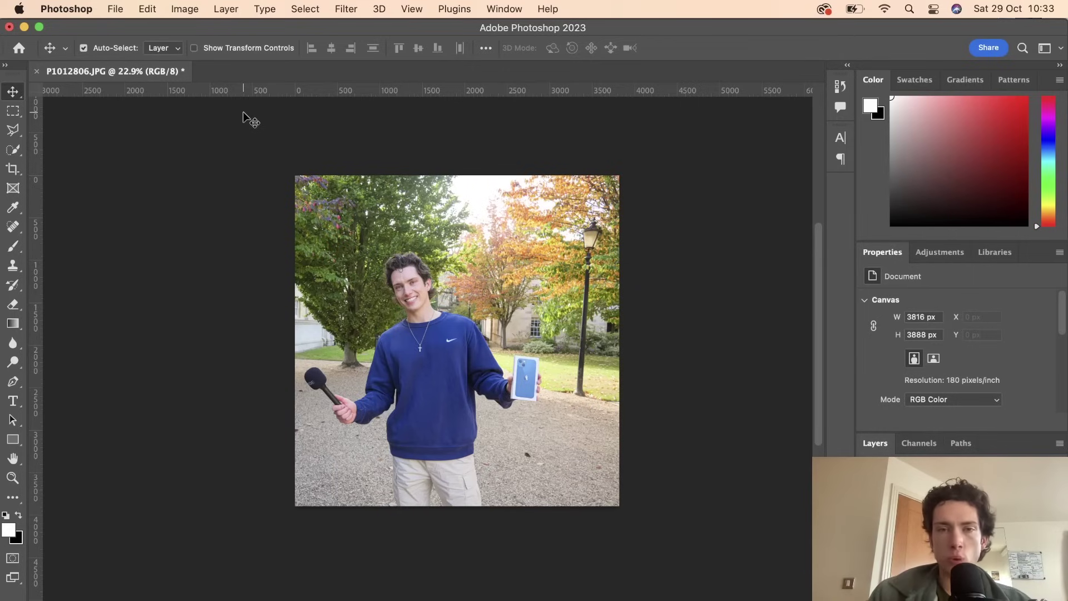
{"action": "left_click", "coordinate": [346, 9]}
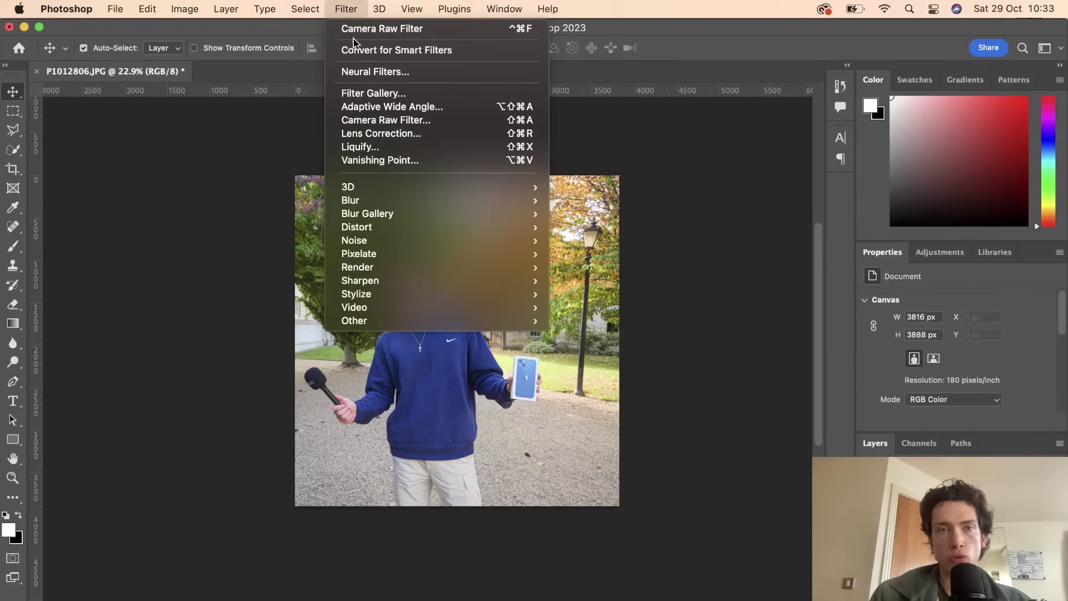
{"action": "left_click", "coordinate": [282, 125]}
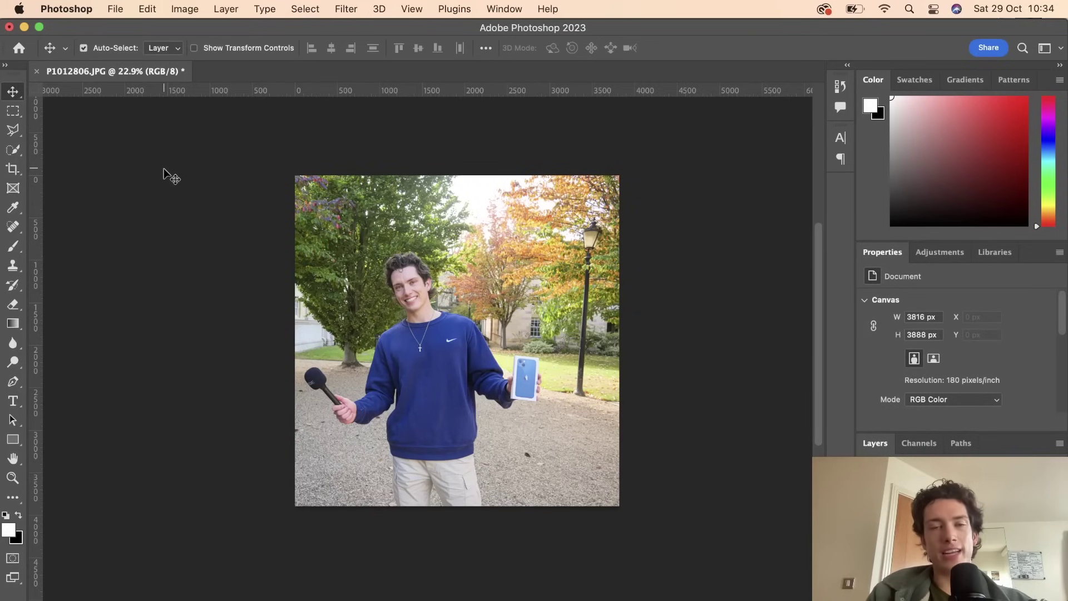
{"action": "scroll", "coordinate": [167, 175], "scroll_direction": "up", "scroll_amount": 1}
{"action": "scroll", "coordinate": [167, 175], "scroll_direction": "up", "scroll_amount": 1}
{"action": "scroll", "coordinate": [167, 176], "scroll_direction": "up", "scroll_amount": 2}
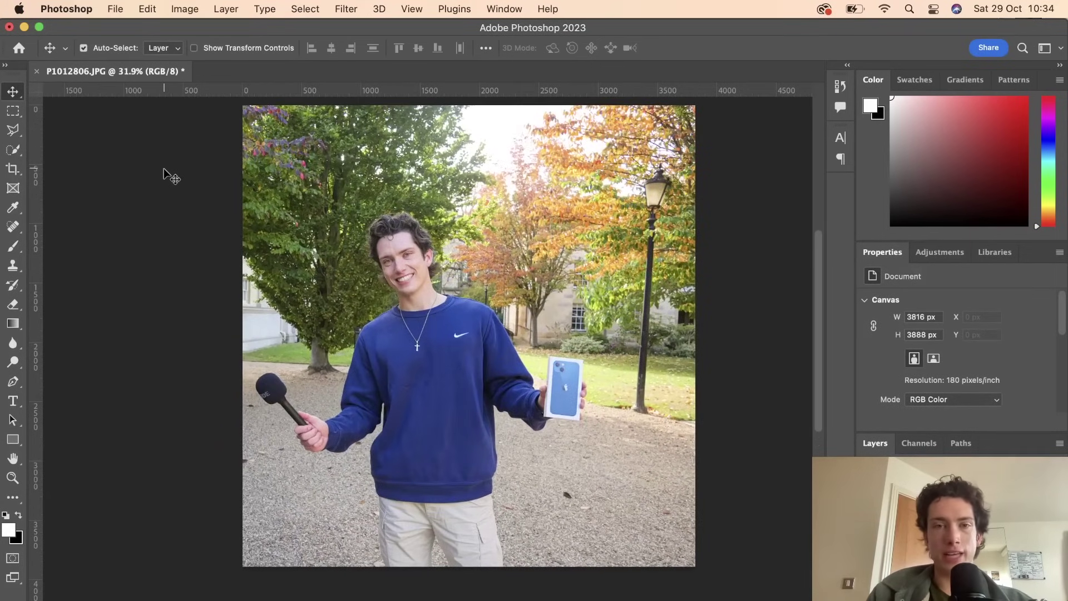
{"action": "left_click", "coordinate": [144, 11]}
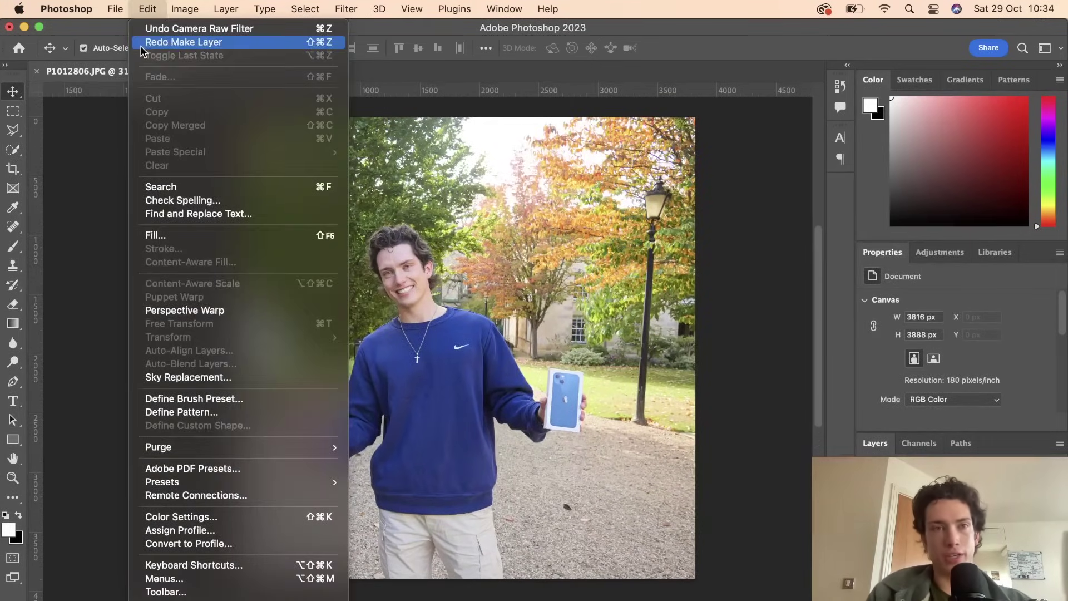
{"action": "left_click", "coordinate": [147, 28]}
{"action": "left_click", "coordinate": [148, 9]}
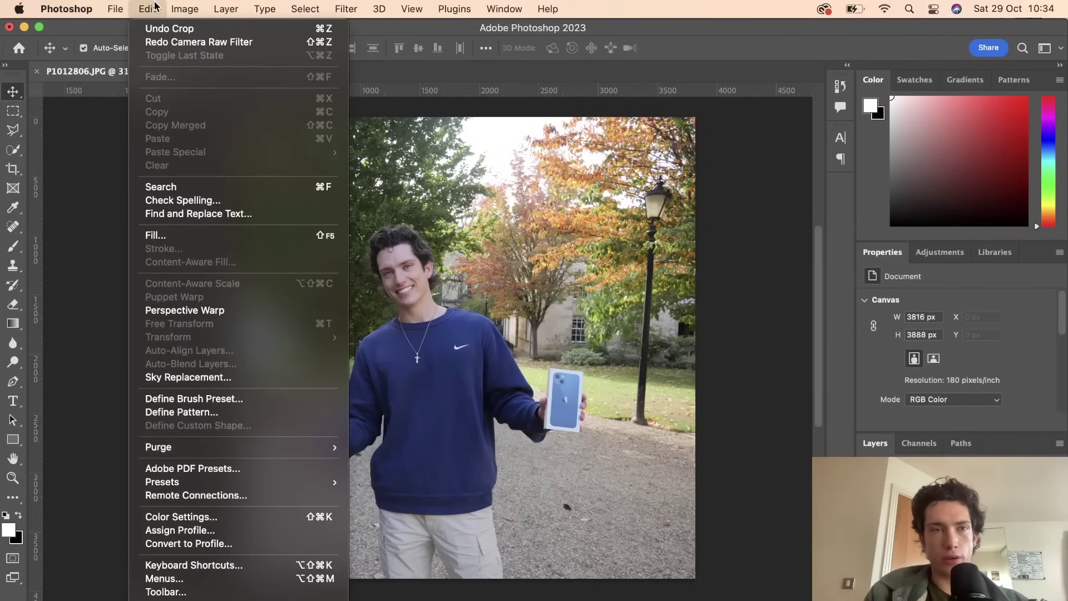
{"action": "left_click", "coordinate": [153, 40]}
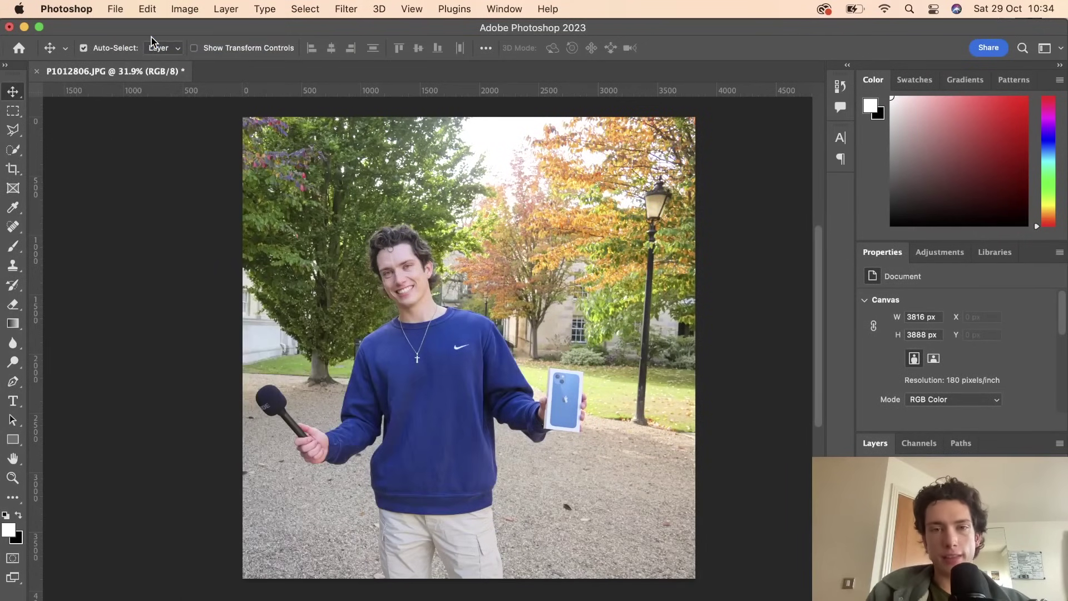